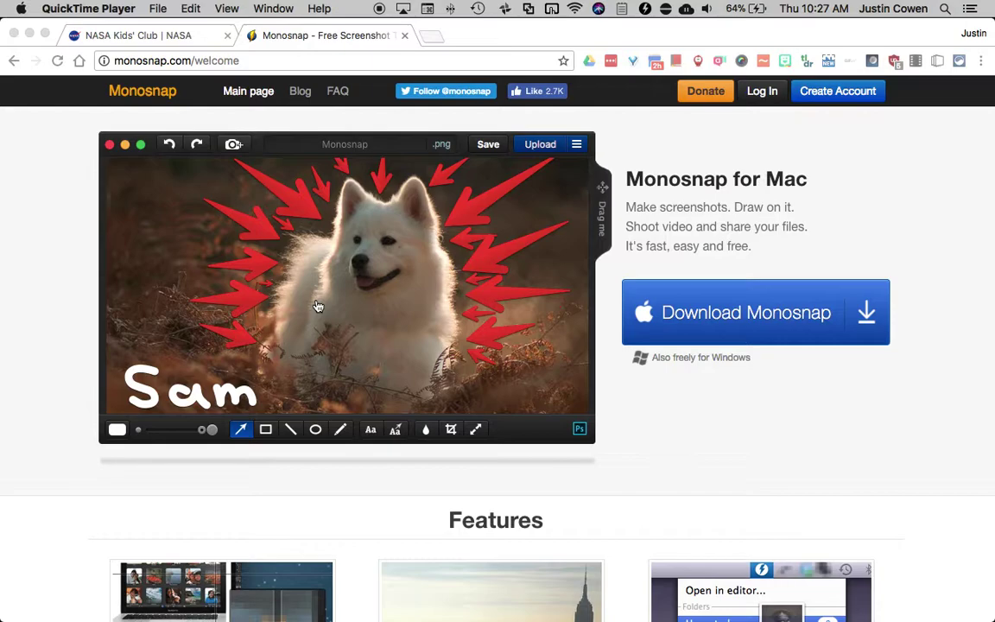
Capture the NASA Kids' Club browser page, including its address bar, as an area screenshot with Monosnap.
left_click(173, 40)
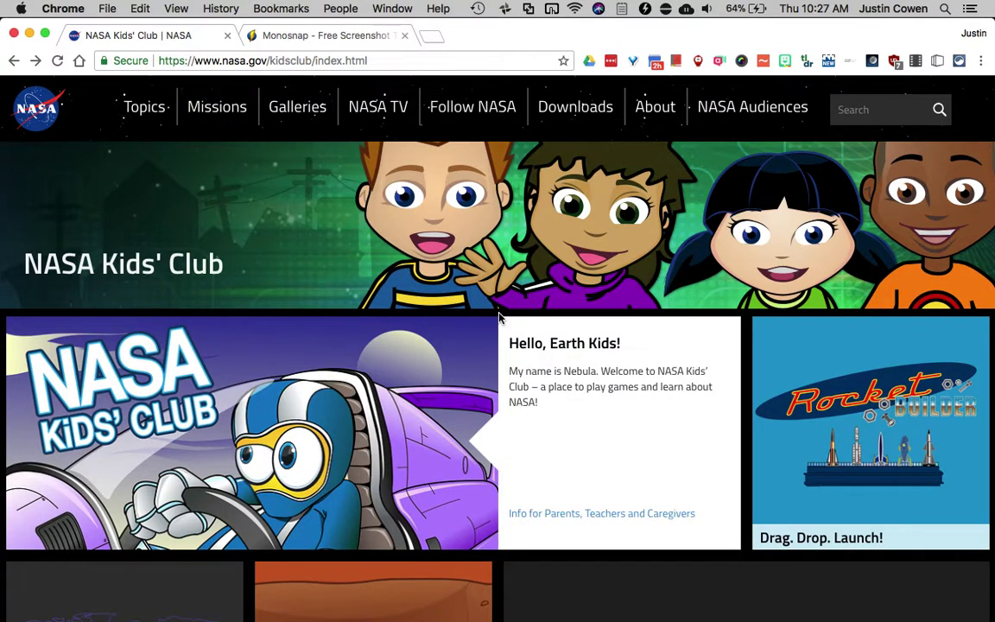
left_click(645, 10)
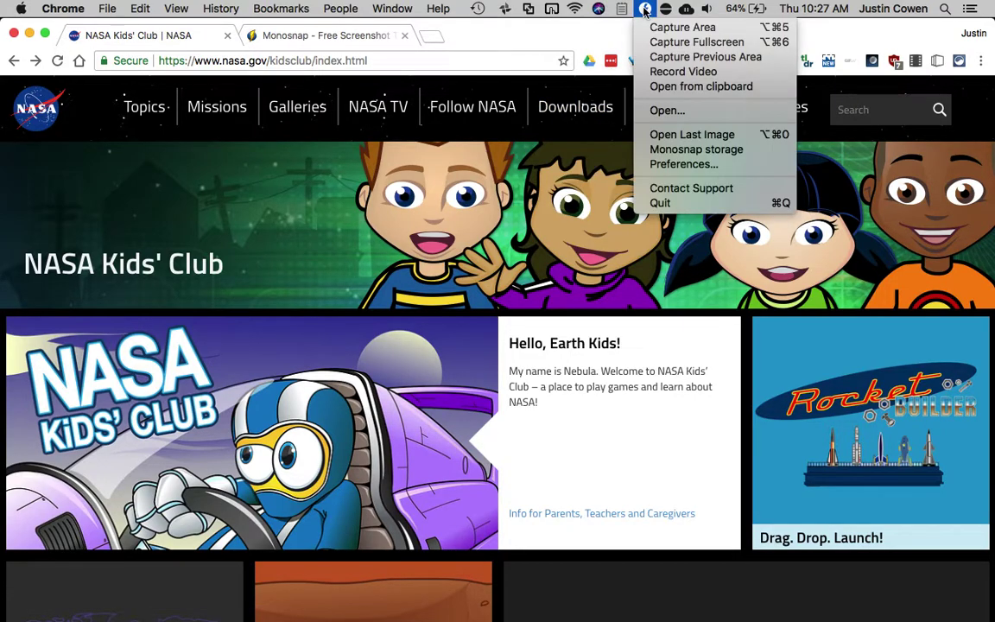
left_click(731, 29)
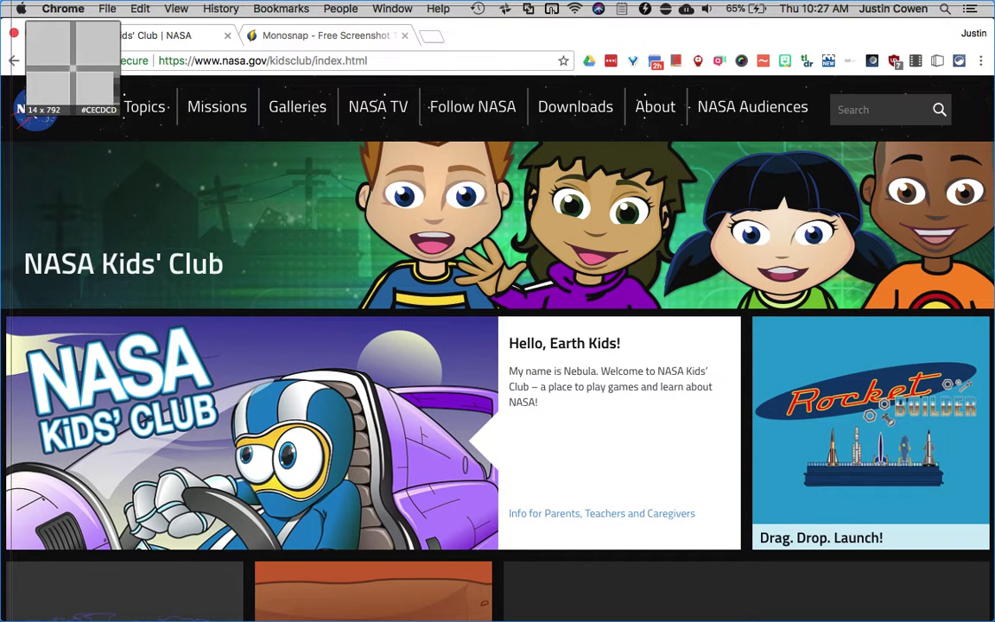
left_click_drag(7, 23, 982, 615)
left_click_drag(873, 550, 872, 550)
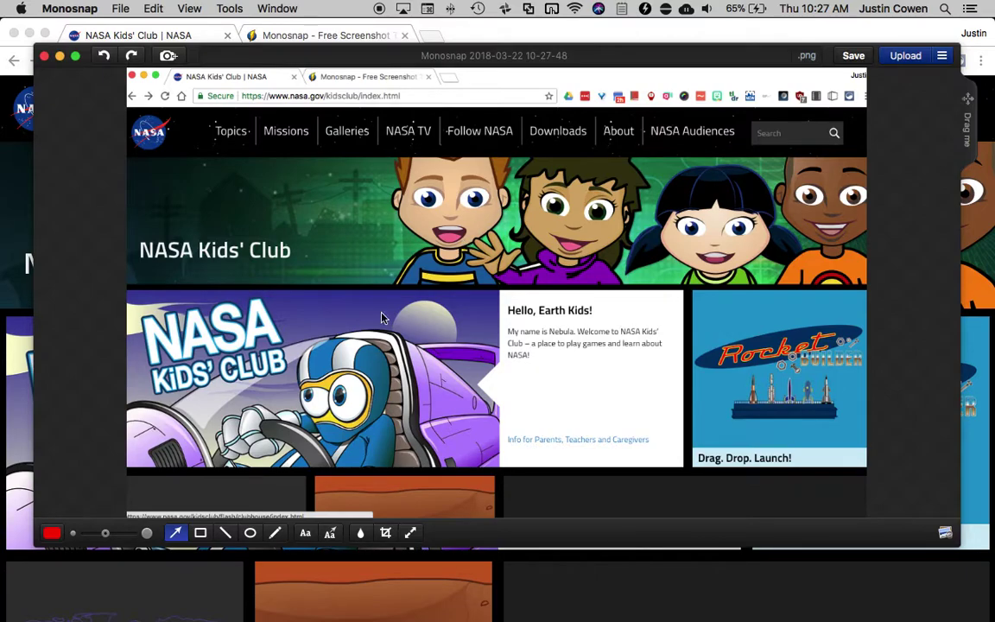
Frame the captured page's URL with a red rectangle and point a text arrow at it reading "Students, please go to nasa.gov/kidsclub" on two lines.
left_click(202, 532)
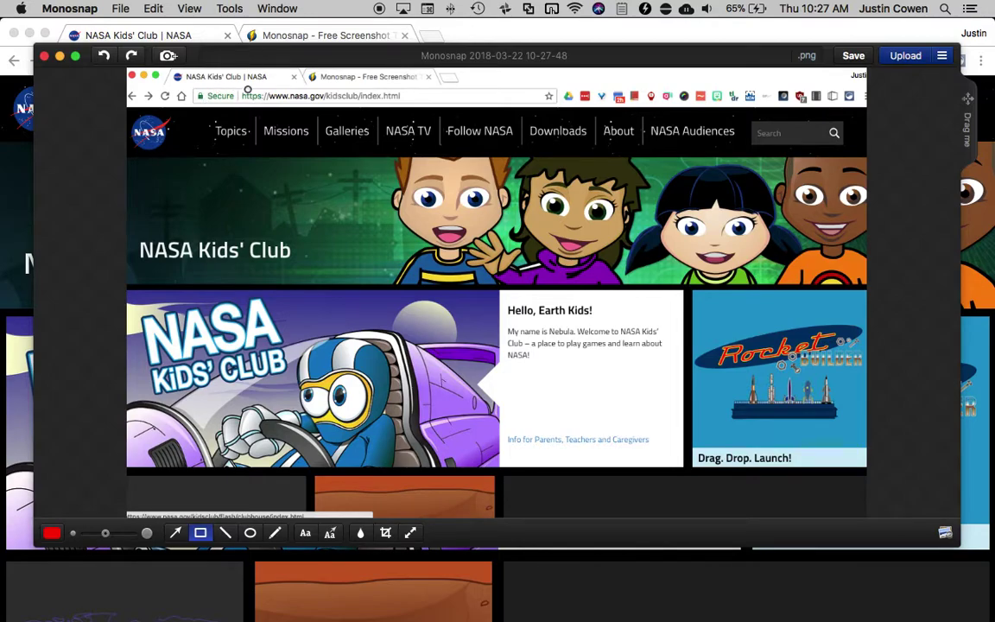
mouse_move(233, 85)
left_mouse_down()
mouse_move(349, 112)
mouse_move(406, 113)
left_mouse_up()
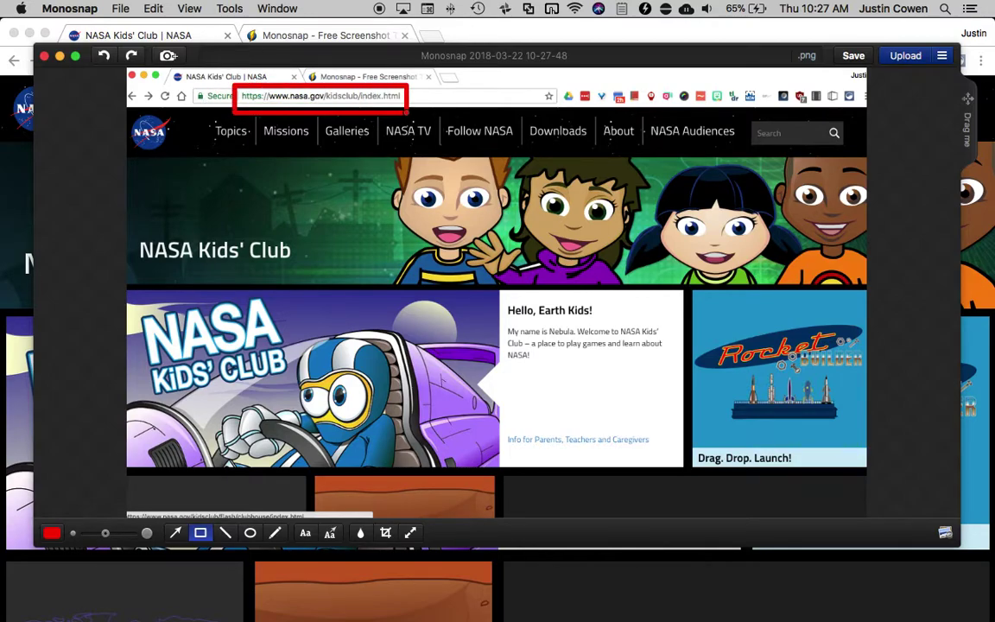
left_click(330, 532)
mouse_move(239, 179)
left_mouse_down()
mouse_move(240, 137)
mouse_move(257, 121)
left_mouse_up()
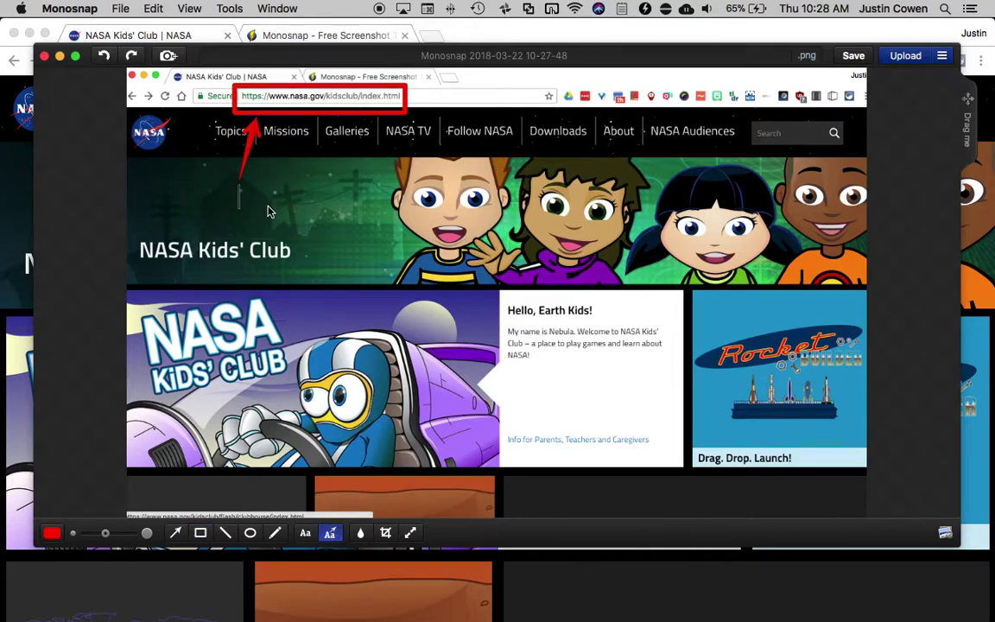
type("Students,")
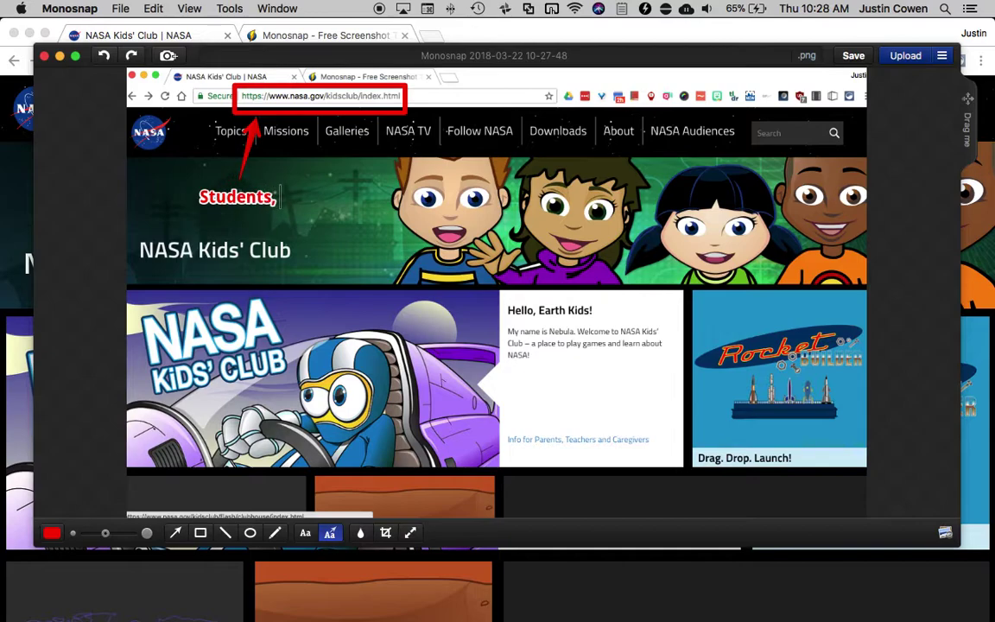
type(" please go to")
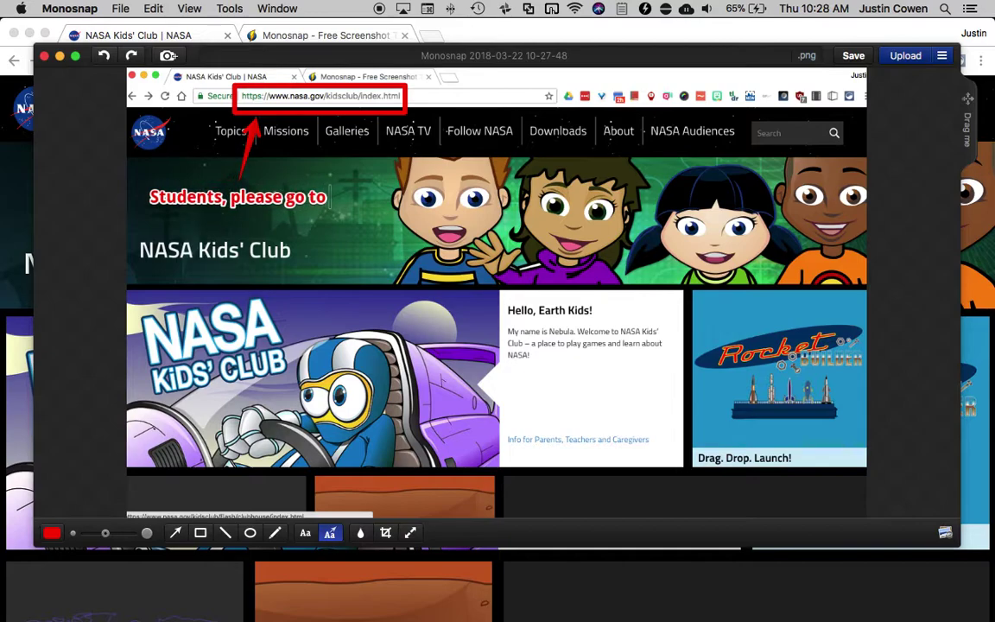
key("Return")
type("nasa")
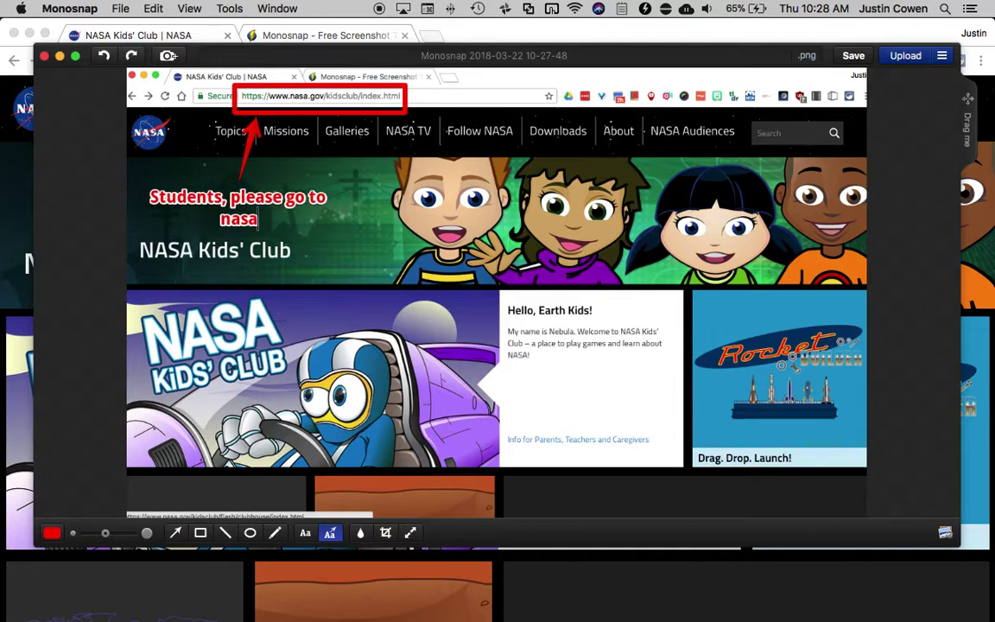
type(".gov/k")
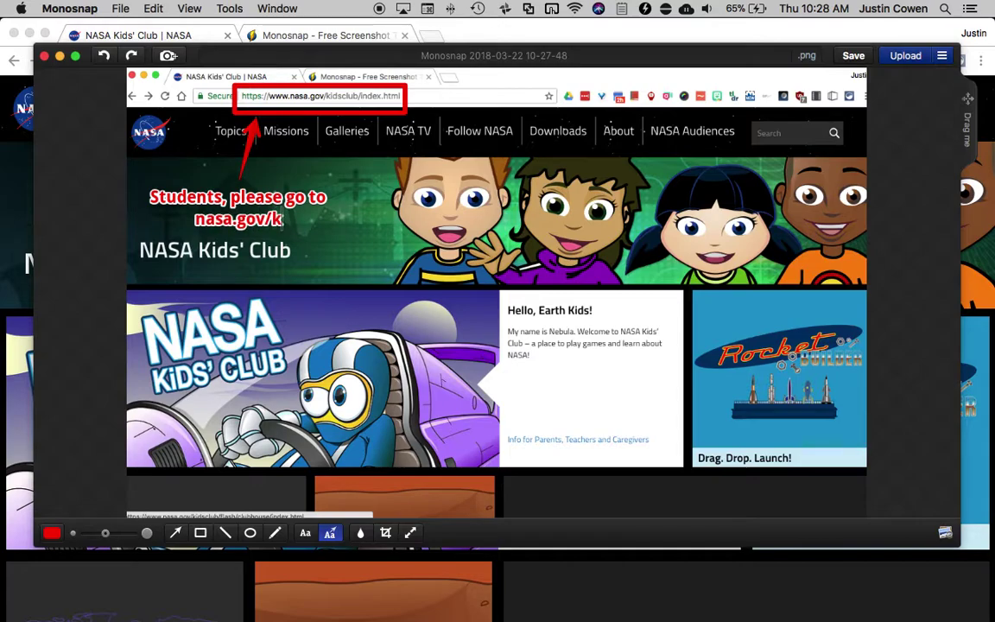
type("idsclub")
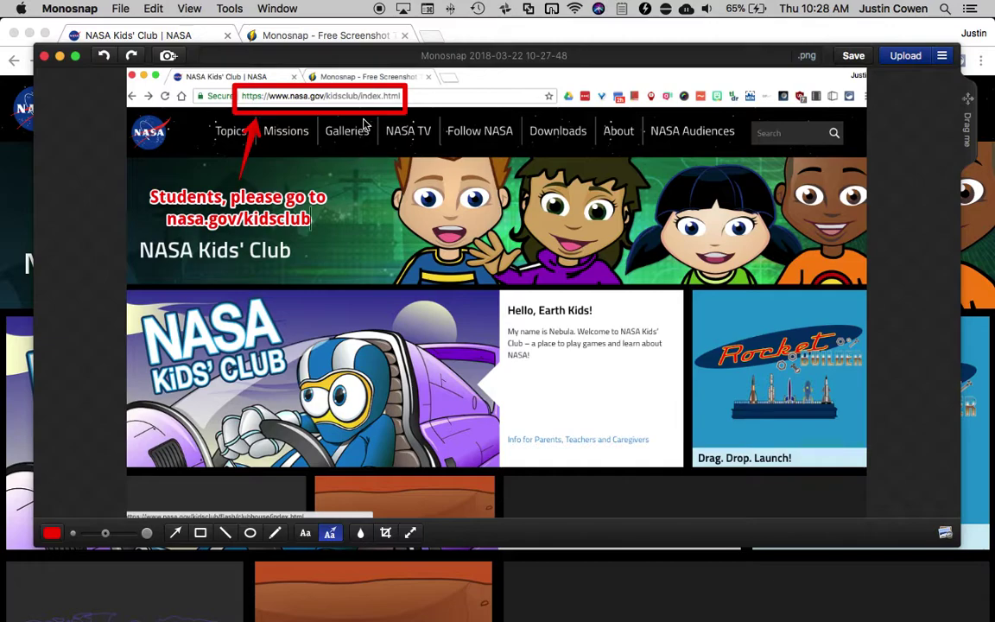
Add a text list "Games to try: *Rocket Builder *Roving on Mars *Clubhouse", one item per line, and place it over the white "Hello, Earth Kids!" box.
left_click(304, 532)
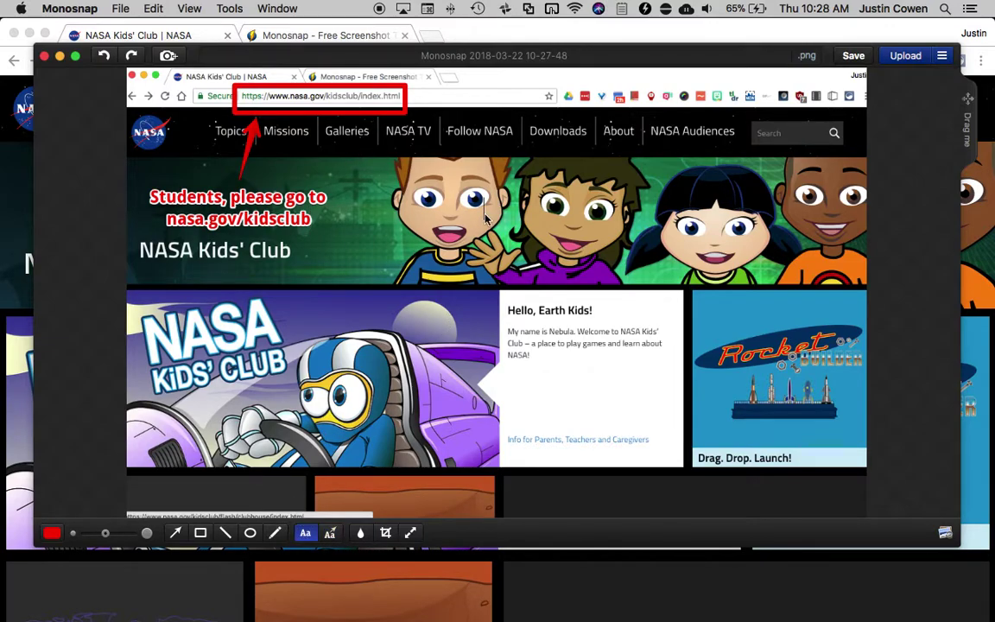
type("Games to try:")
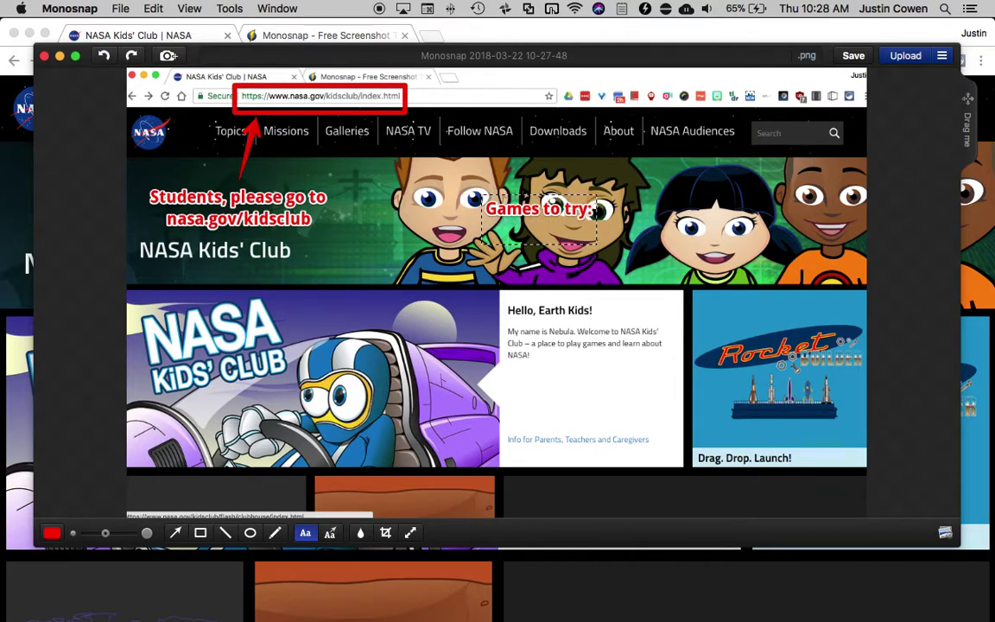
type("*Rock")
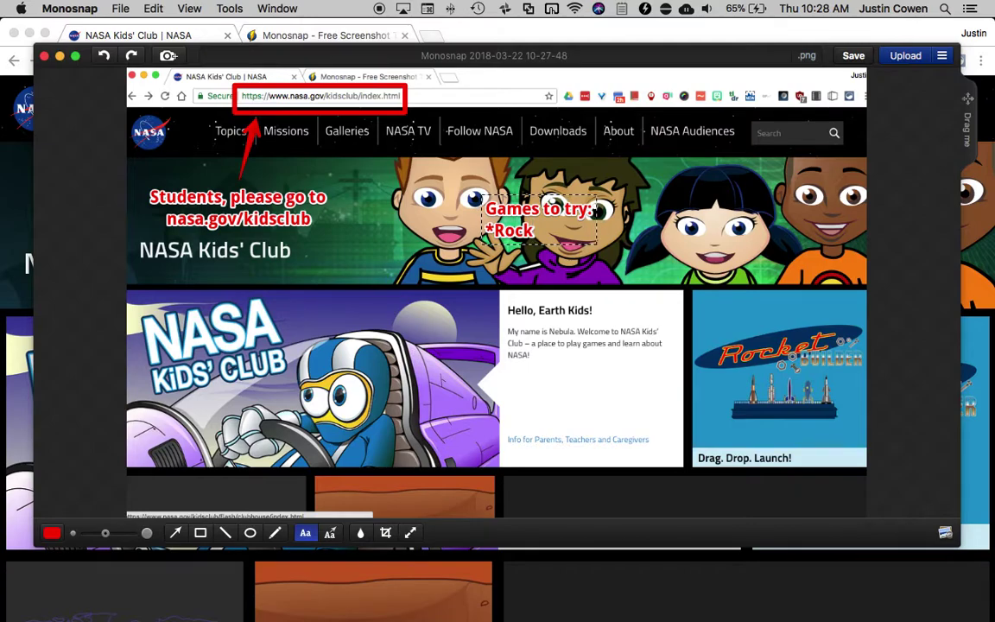
type("et Builder")
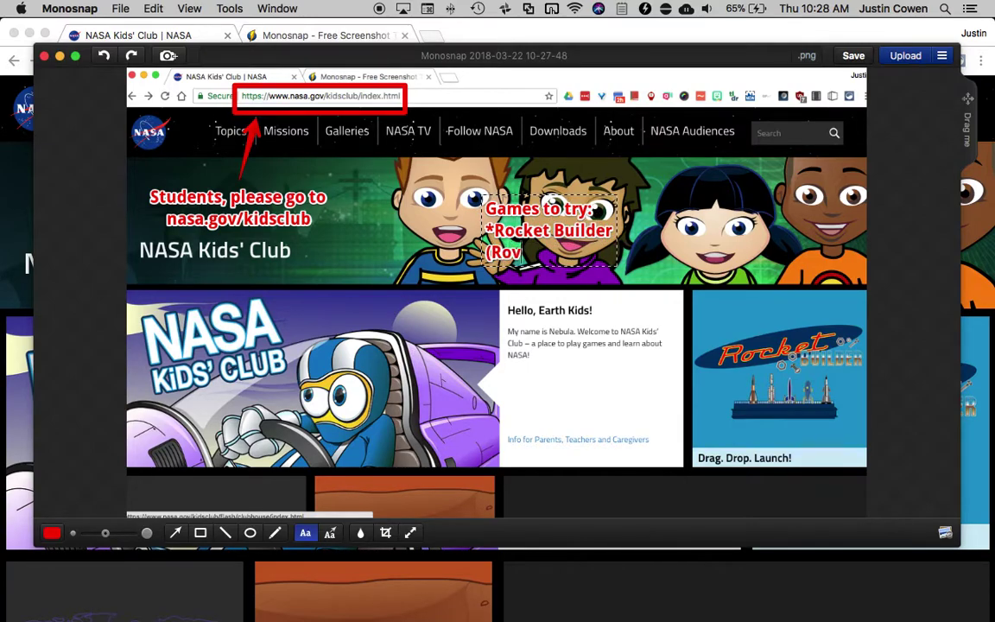
type(" (Rov")
key("BackSpace")
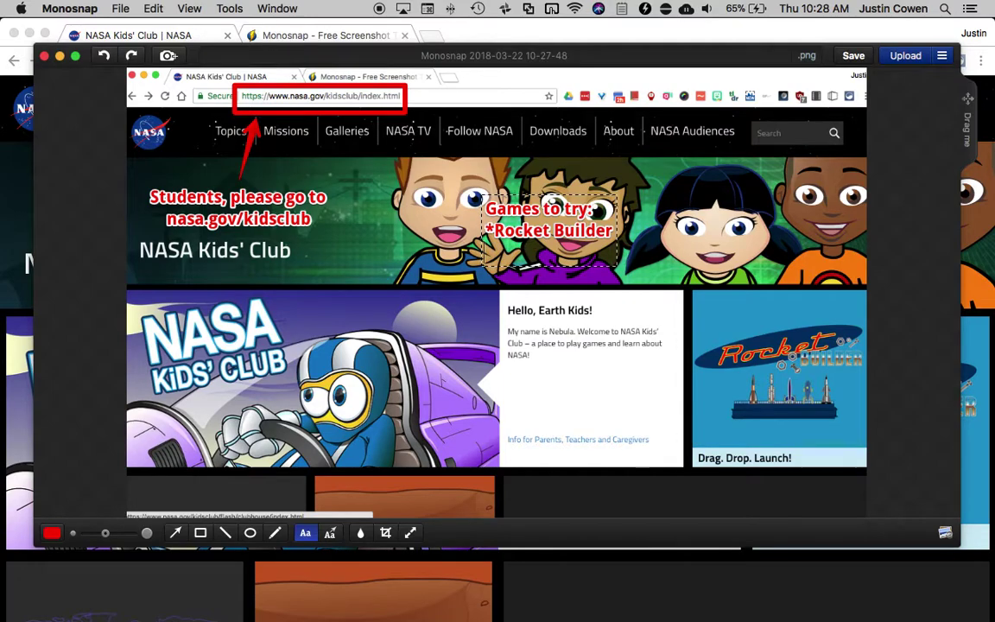
type("oving on")
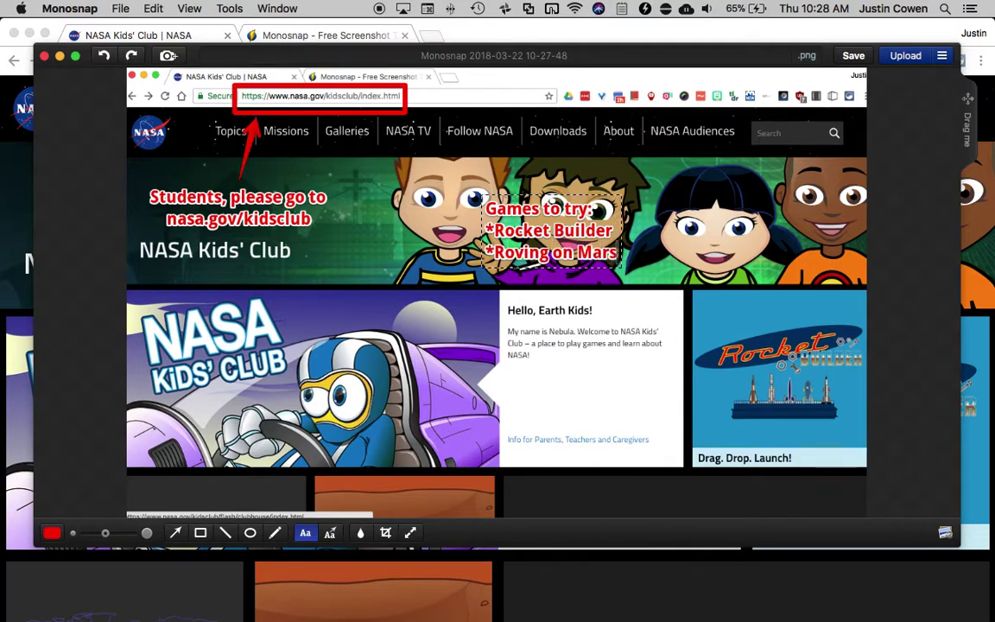
type(" Mars")
key("Return")
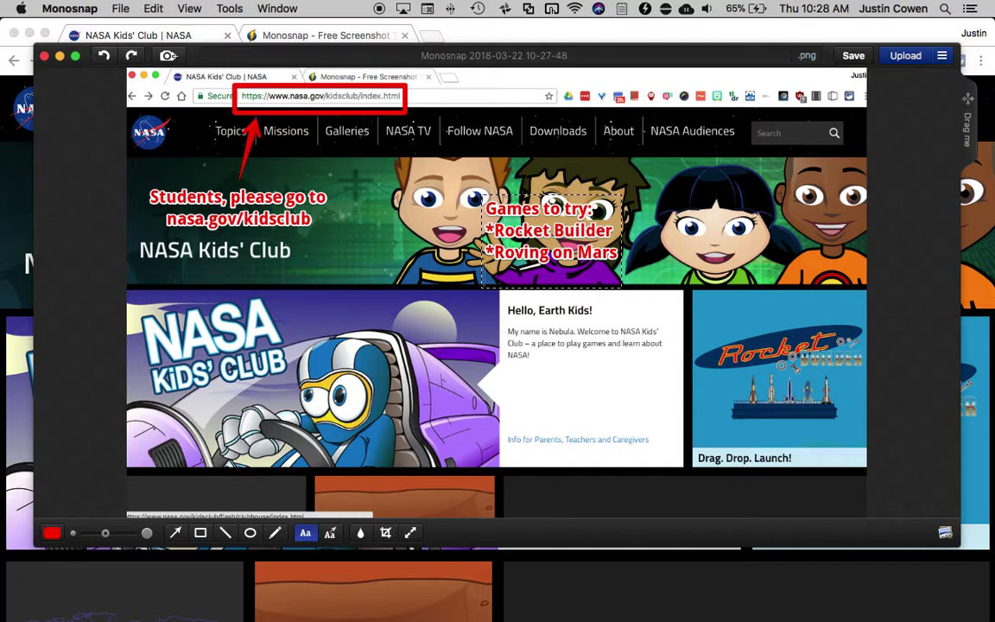
type("*Clubh")
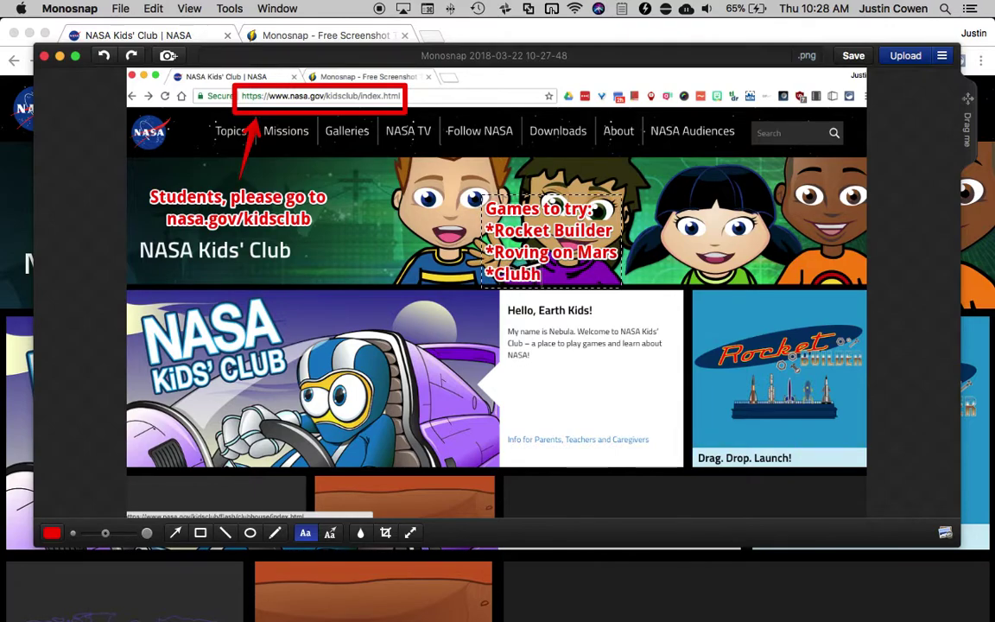
type("ouse")
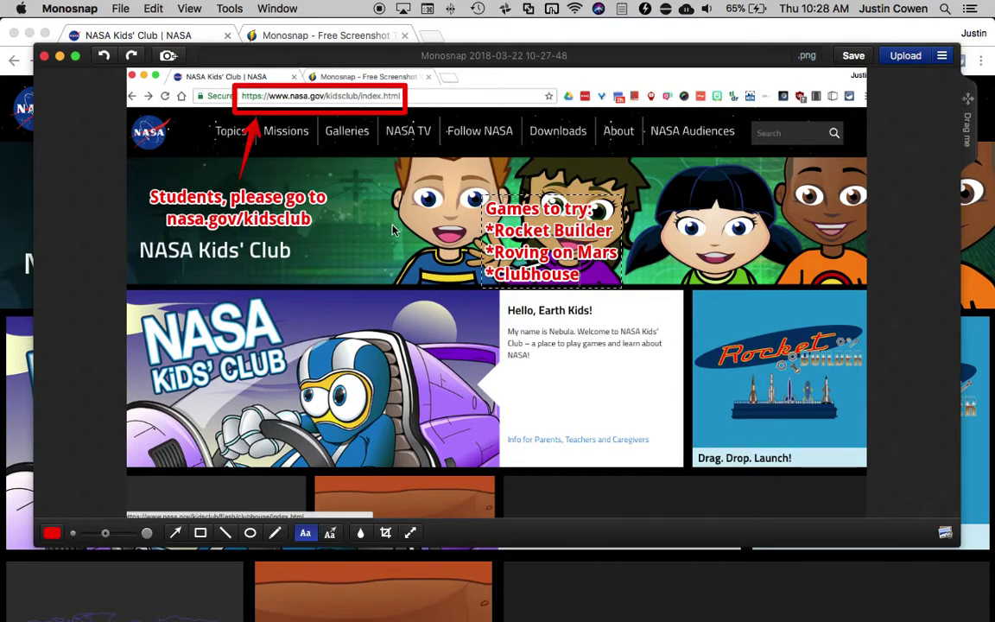
mouse_move(513, 241)
left_mouse_down()
mouse_move(529, 341)
mouse_move(558, 390)
left_mouse_up()
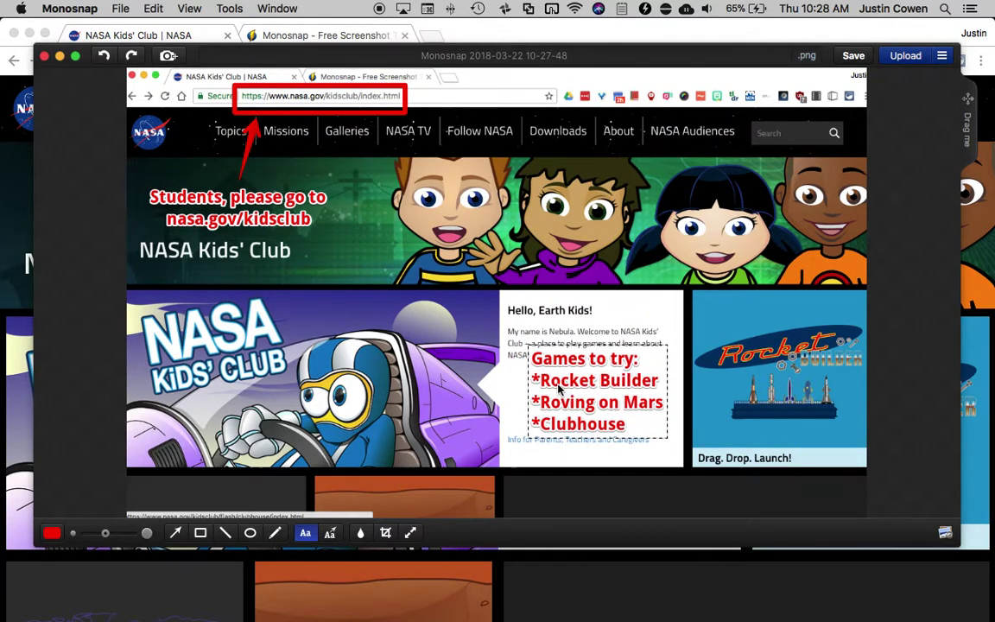
Draw red arrows from the games list: one to the Rocket Builder tile and two short ones pointing down from Roving on Mars and Clubhouse.
left_click(176, 533)
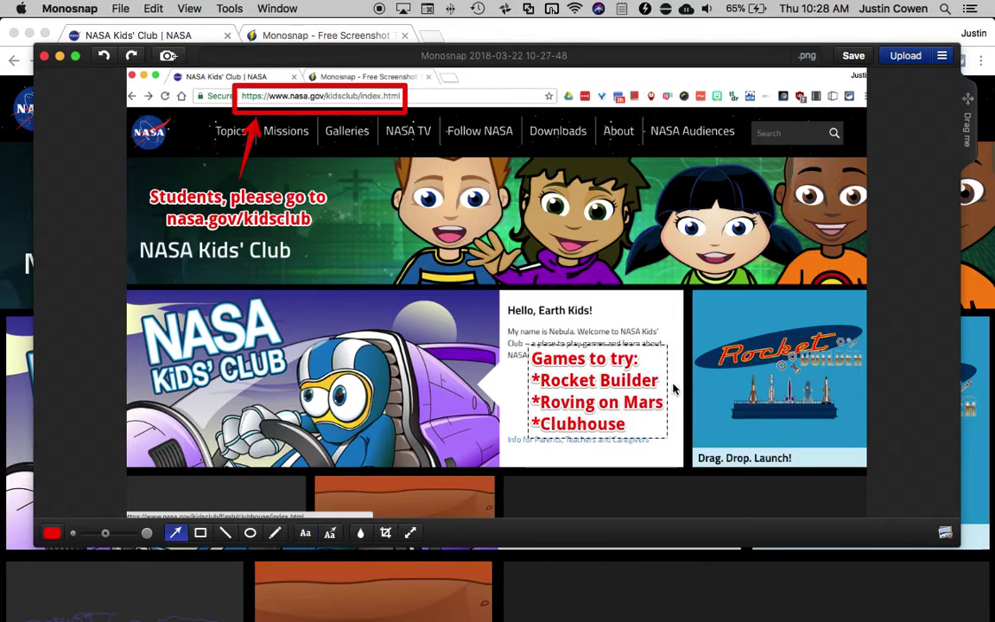
left_click_drag(674, 389, 722, 388)
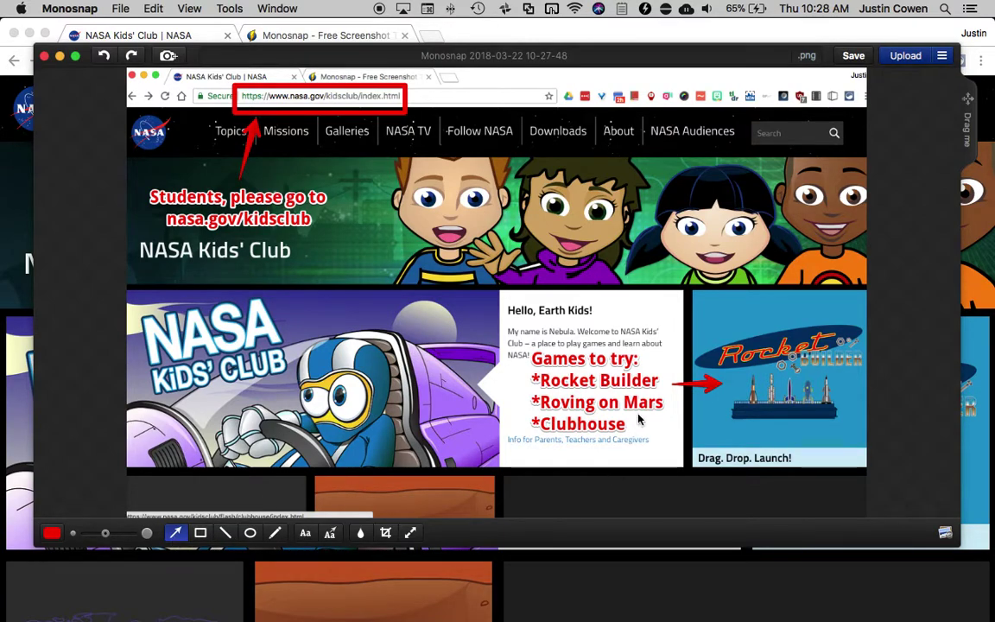
mouse_move(655, 413)
left_mouse_down()
mouse_move(665, 455)
mouse_move(624, 467)
left_mouse_up()
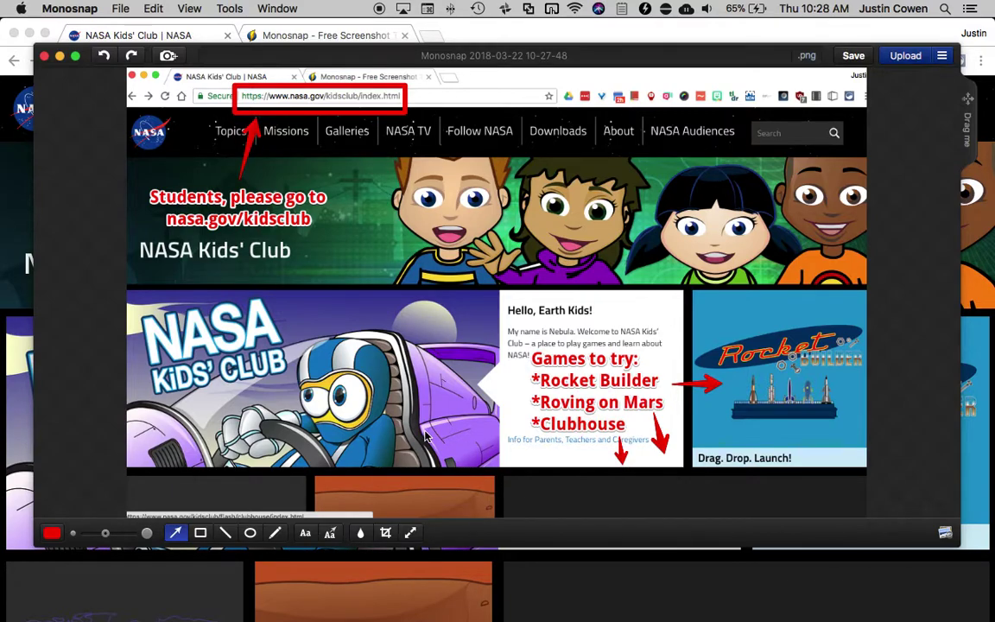
Underline the nasa.gov/kidsclub part of the framed URL with a bright green straight line.
left_click(226, 534)
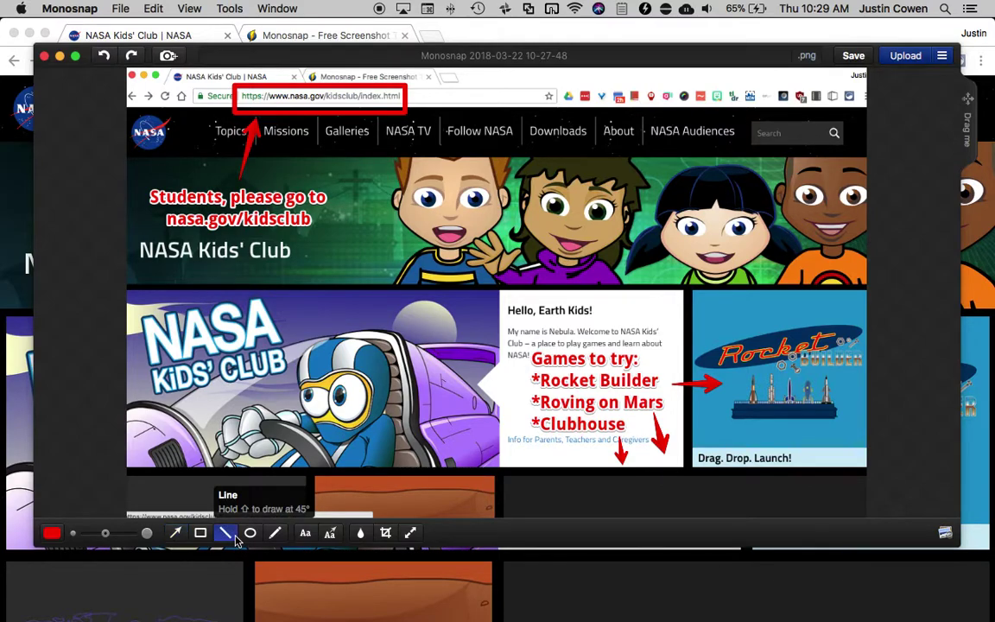
left_click(52, 533)
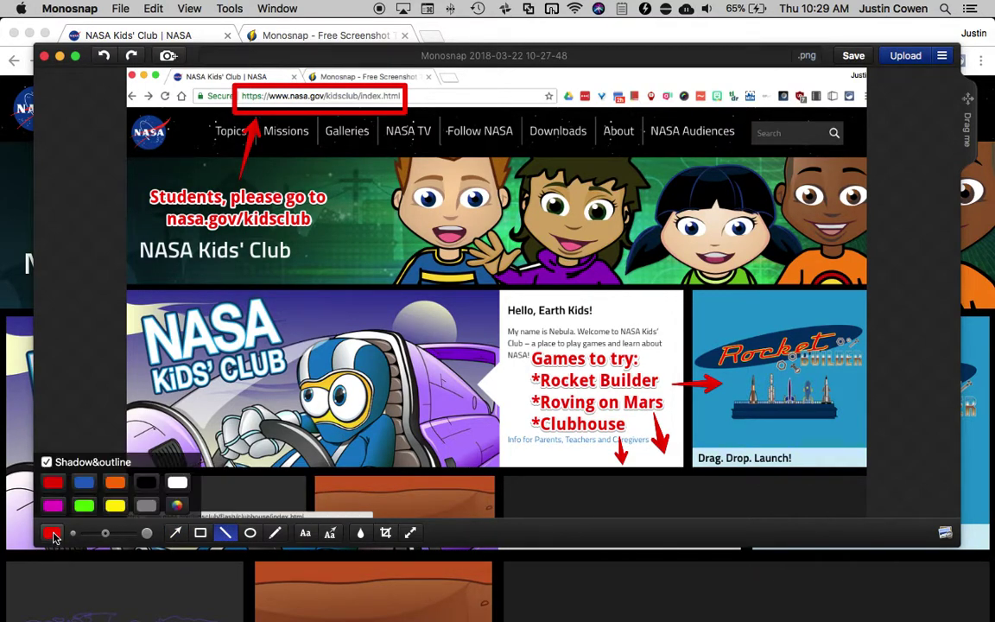
left_click(84, 506)
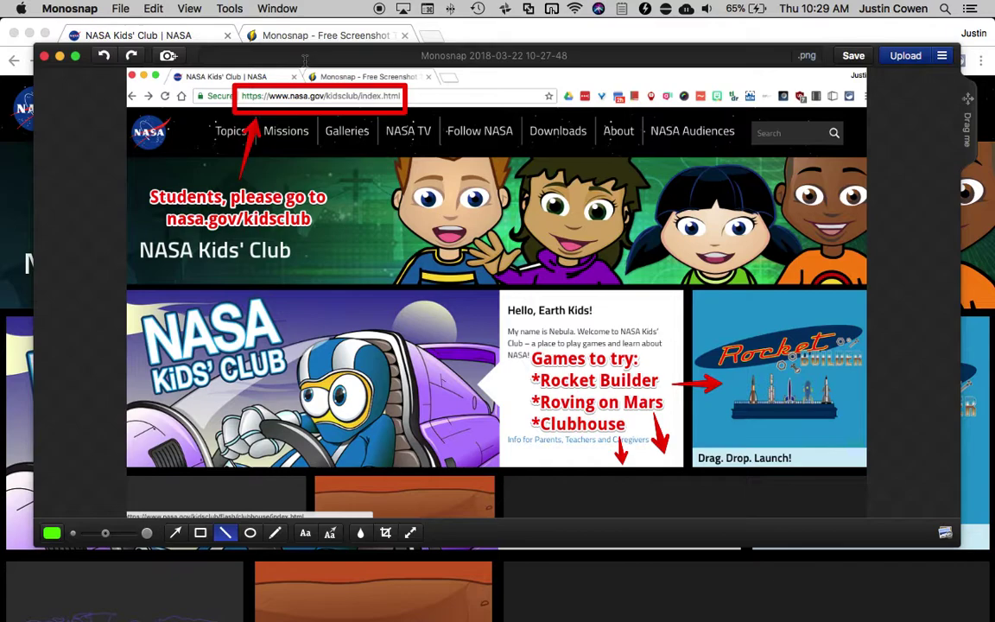
left_click_drag(267, 105, 356, 106)
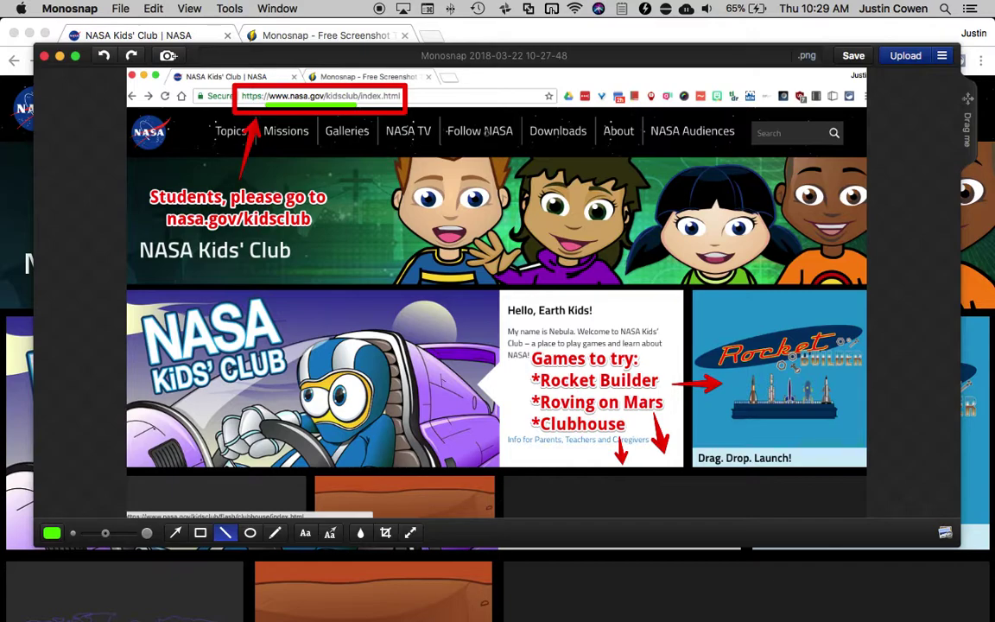
left_click(851, 56)
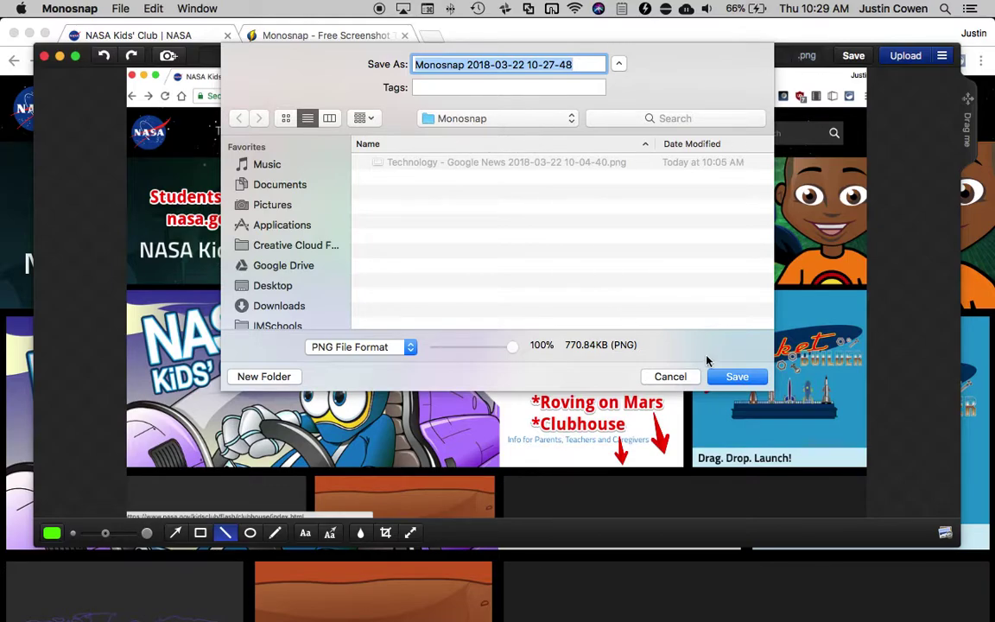
left_click(726, 381)
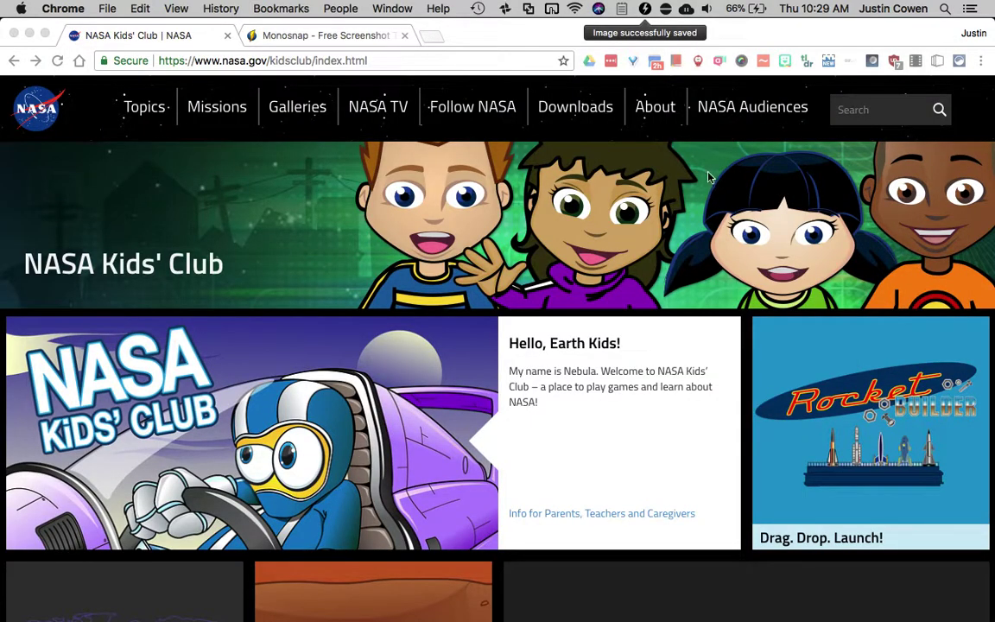
Switch to Finder and preview the saved Monosnap screenshot from the Monosnap folder inside Pictures.
mouse_move(326, 616)
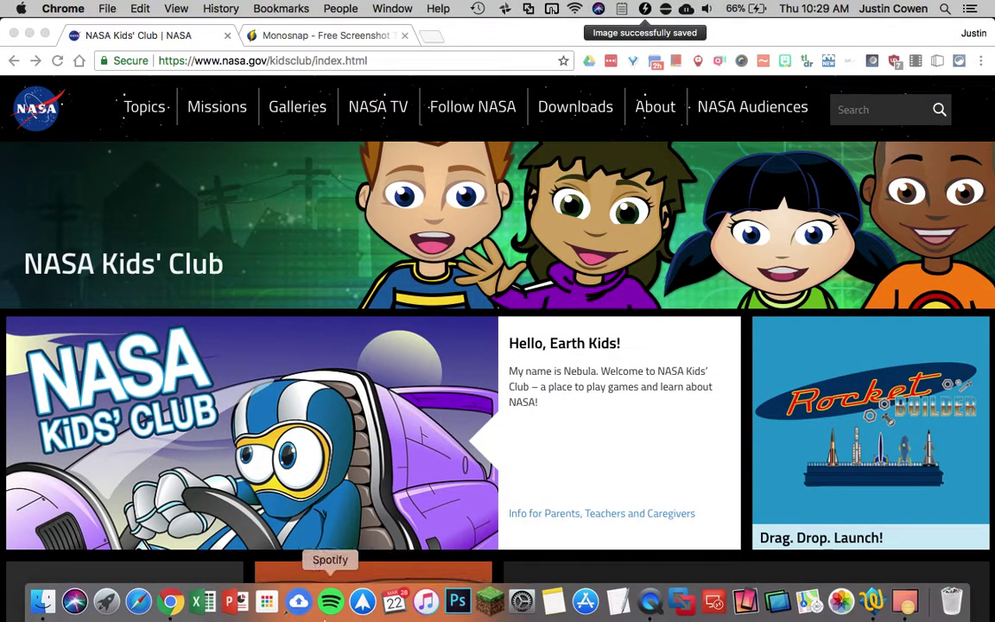
left_click(43, 602)
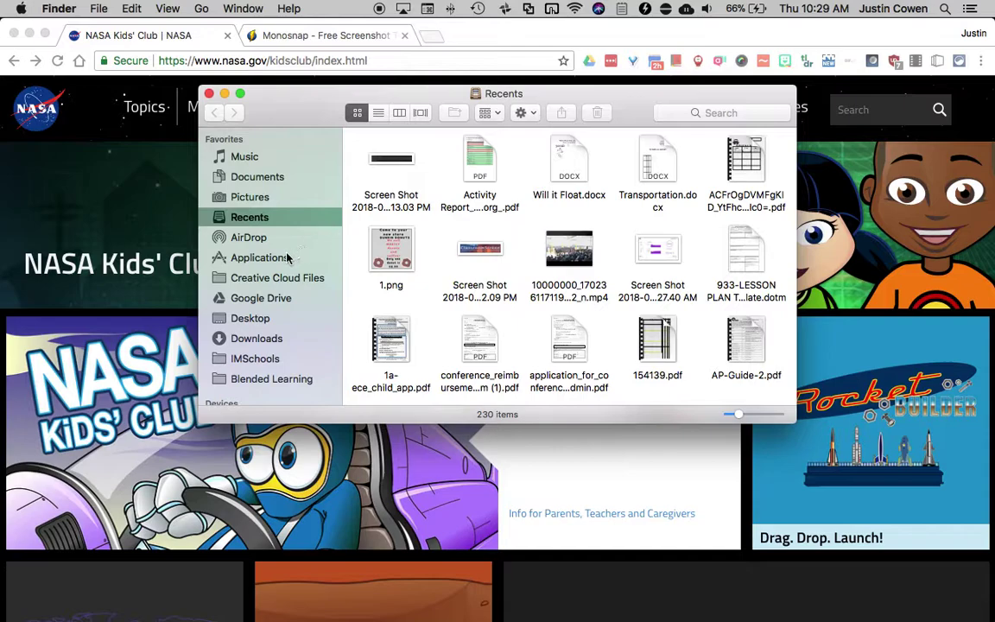
left_click(259, 198)
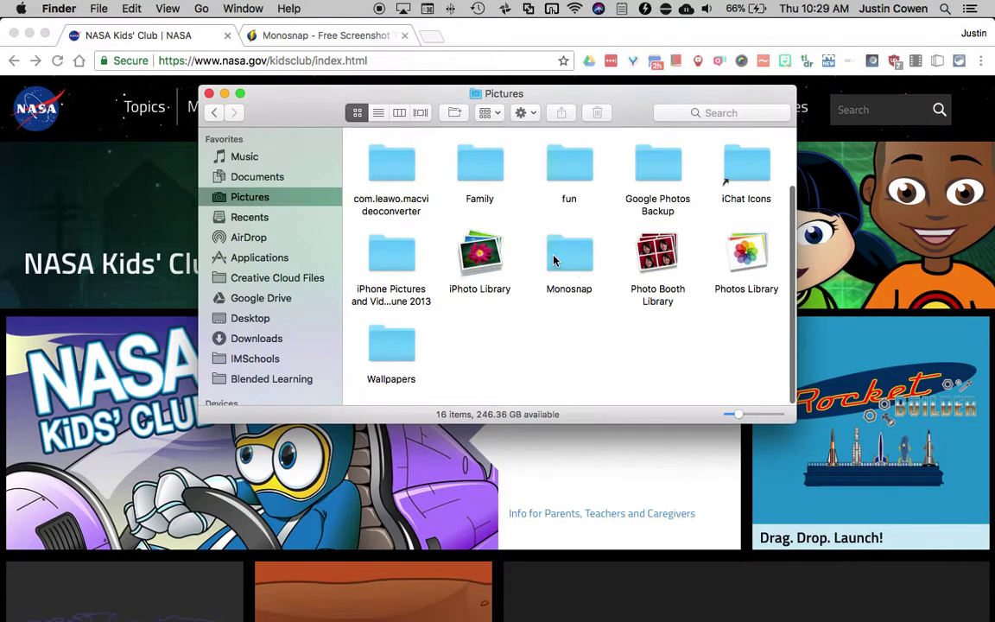
double_click(553, 261)
left_click(489, 166)
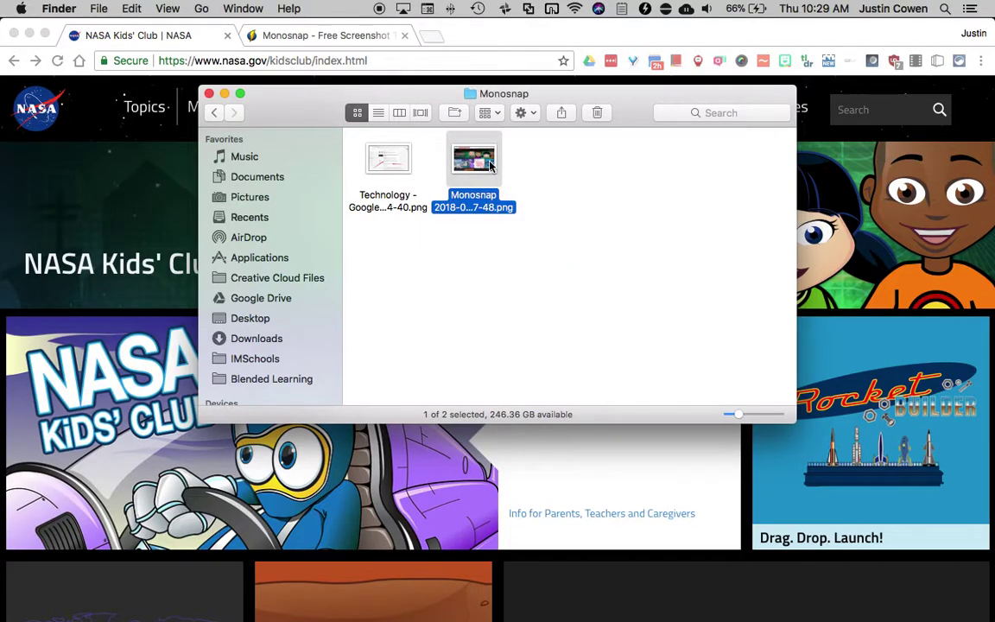
key("space")
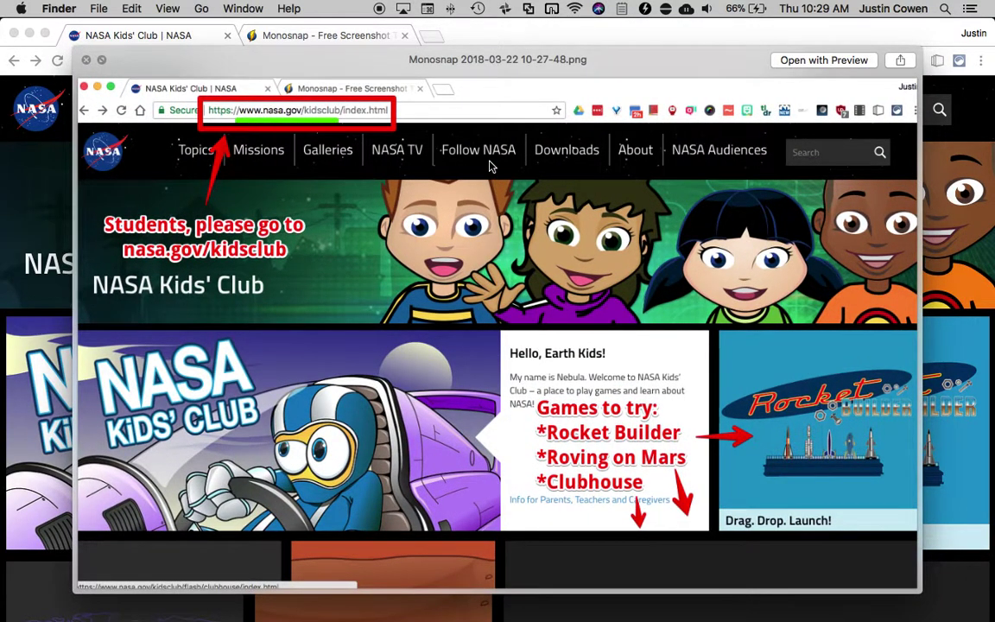